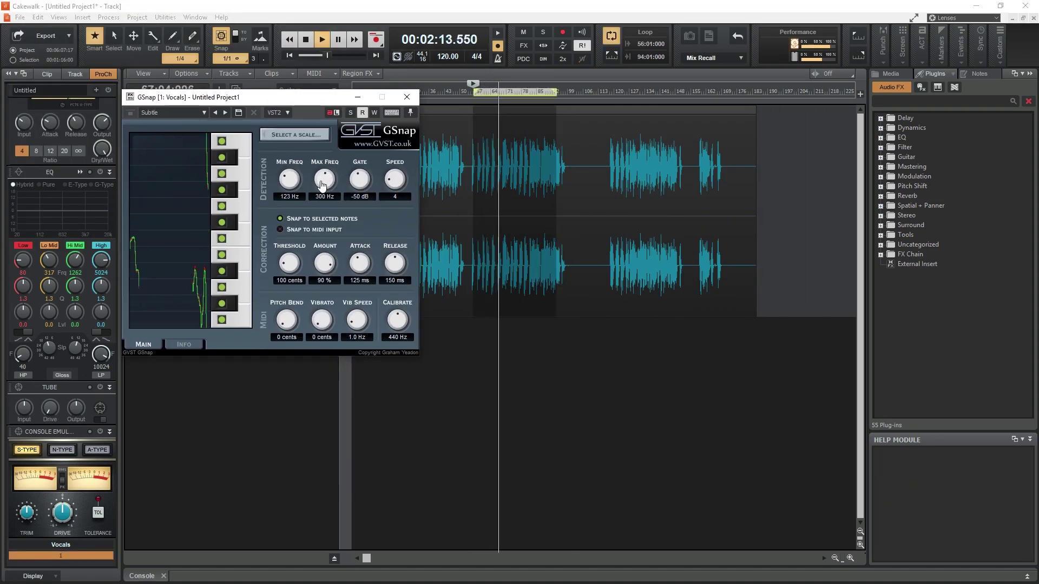
Raise GSnap's Max Freq to 1029 Hz, lower Gate to -58 dB, and make the automation envelope Jump.
left_click_drag(324, 180, 324, 163)
left_click_drag(359, 179, 359, 186)
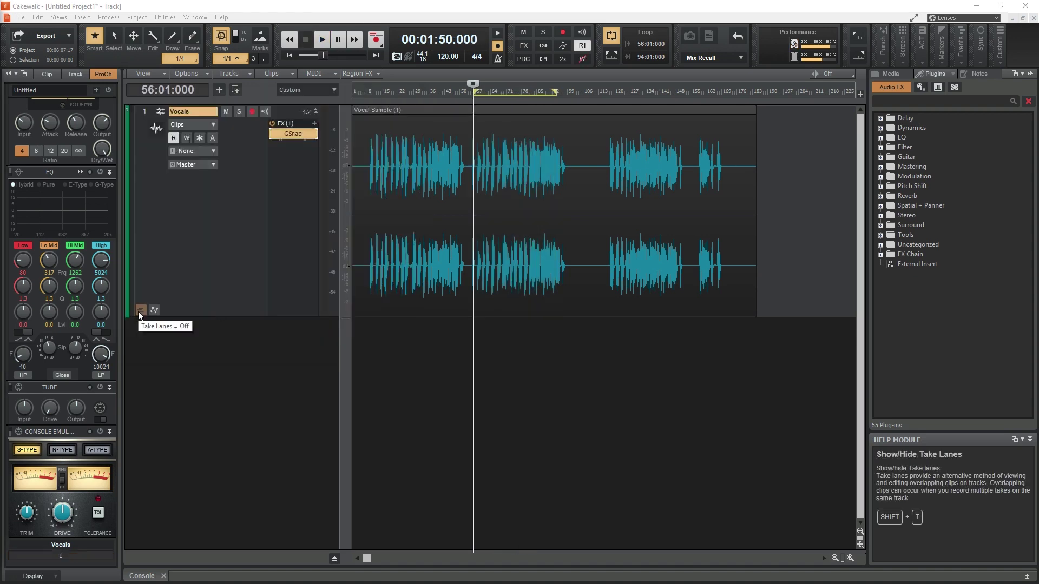
right_click(417, 324)
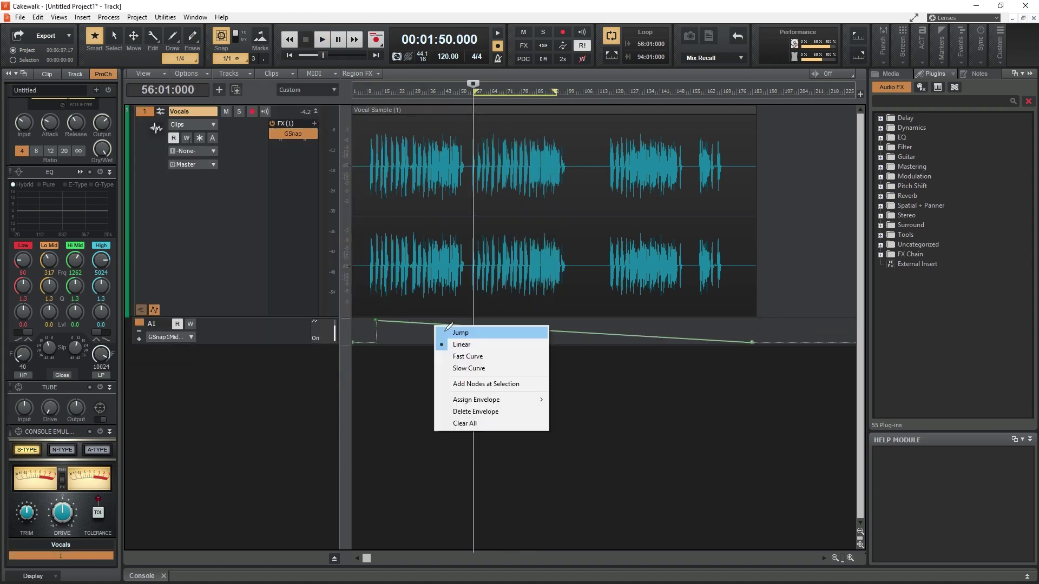
left_click(440, 331)
Enable GSnap's MIDI input, shorten Attack to 1 ms, and turn on snapping to selected notes.
double_click(296, 135)
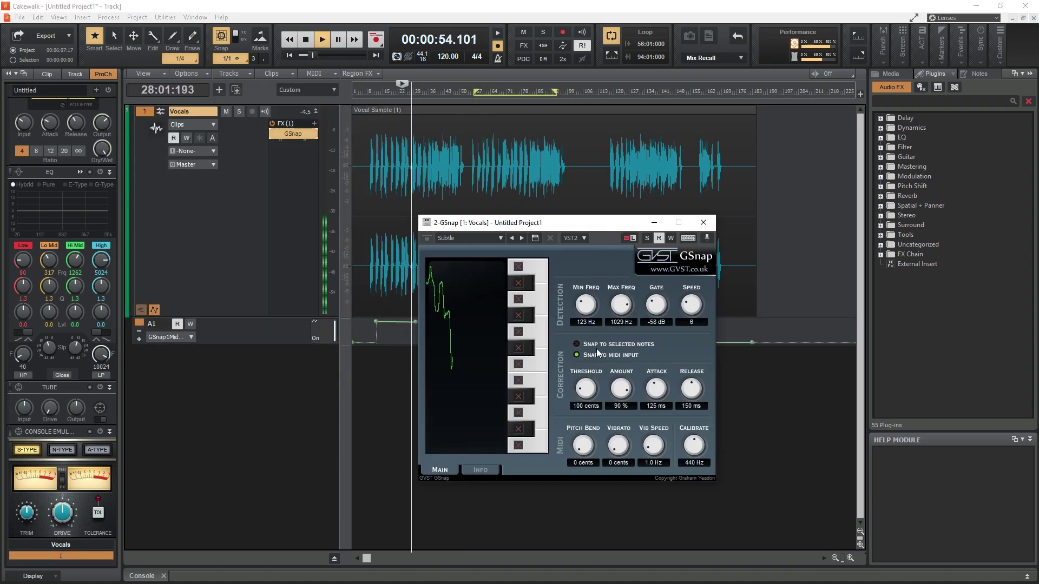
left_click_drag(611, 221, 650, 219)
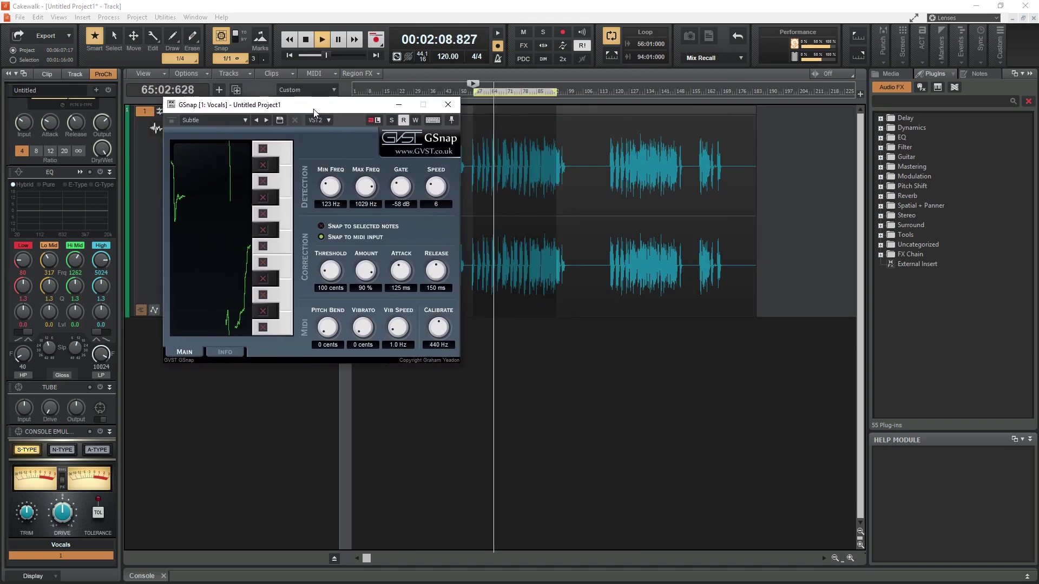
left_click(315, 119)
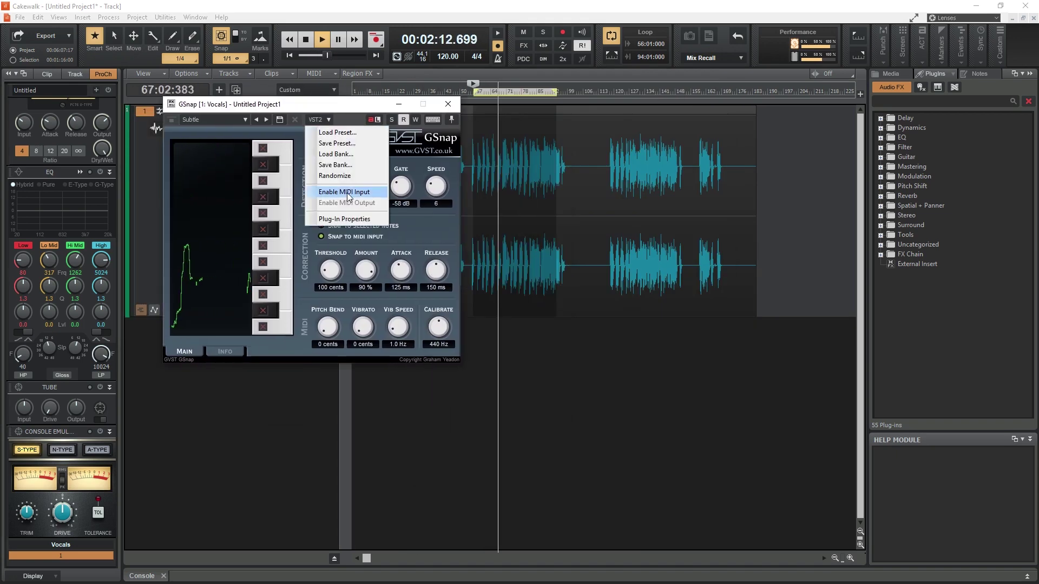
left_click(347, 193)
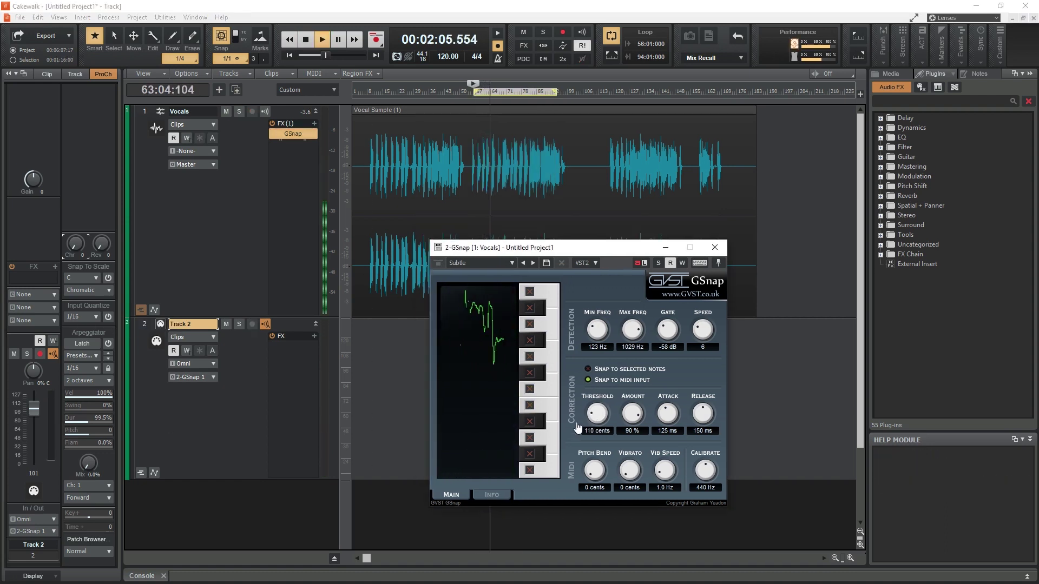
left_click_drag(598, 414, 664, 415)
left_click(587, 369)
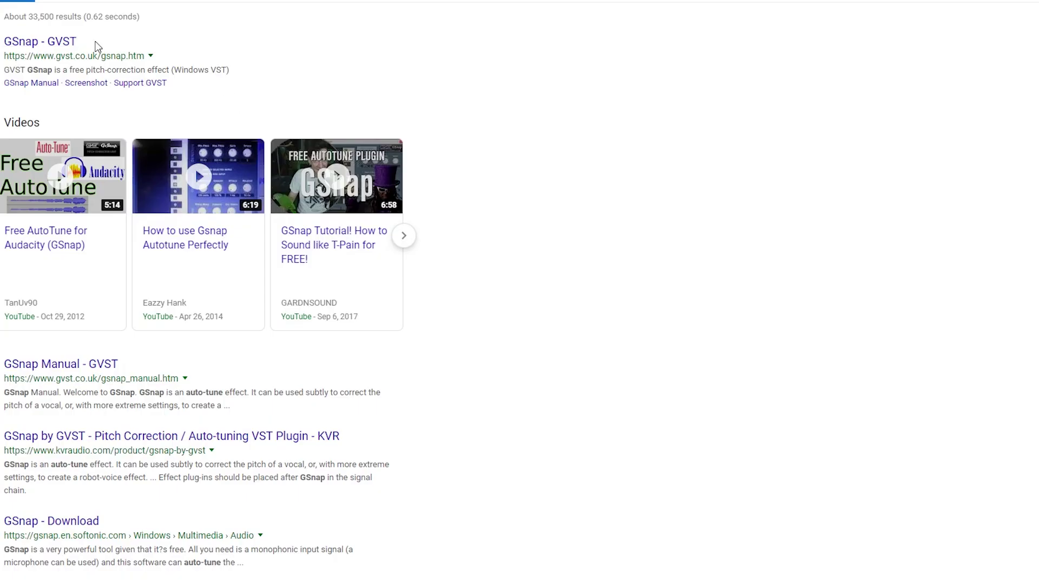
Open the 'GSnap - GVST' result from the Google search.
left_click(65, 44)
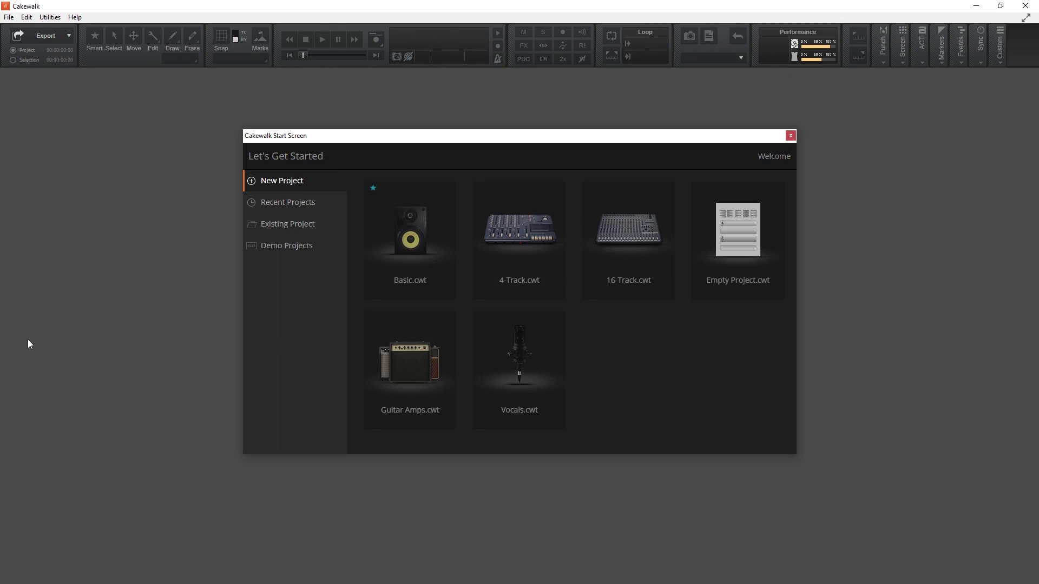
Start from Empty Project.cwt and run a VST plug-in scan in Preferences, including e:\vst plugins.
left_click(737, 240)
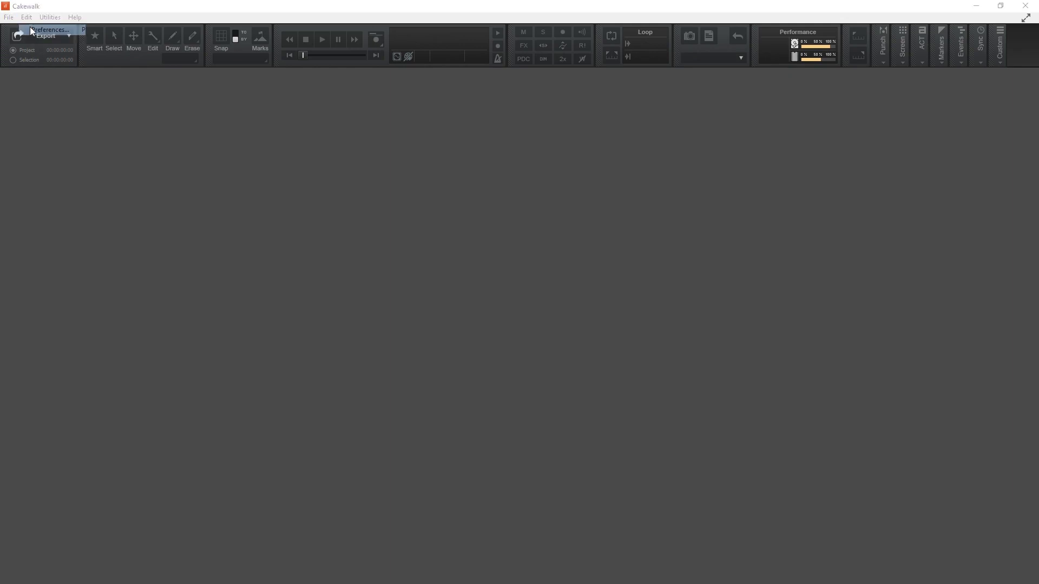
left_click(31, 29)
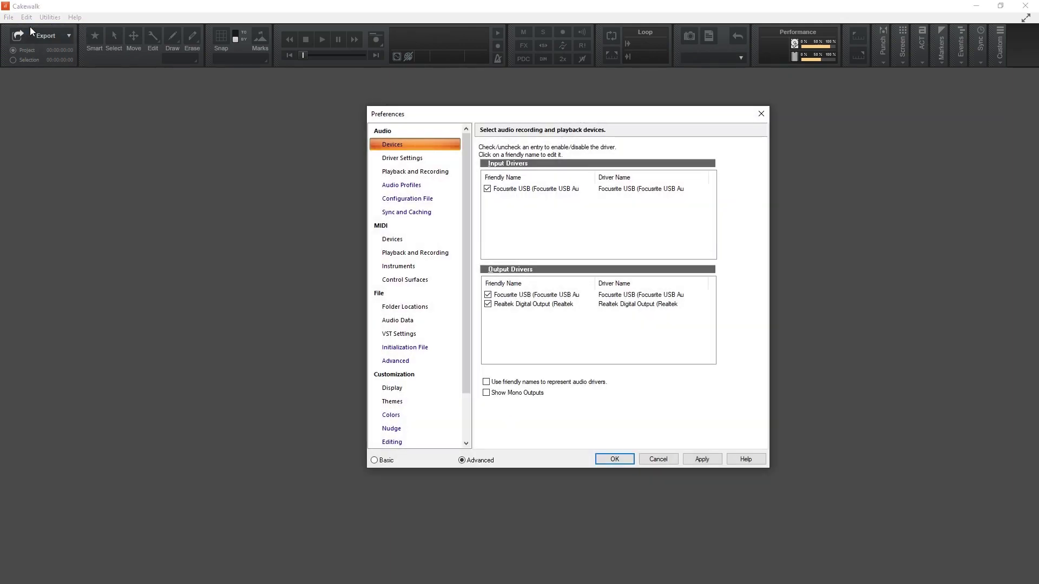
left_click(388, 302)
left_click(397, 335)
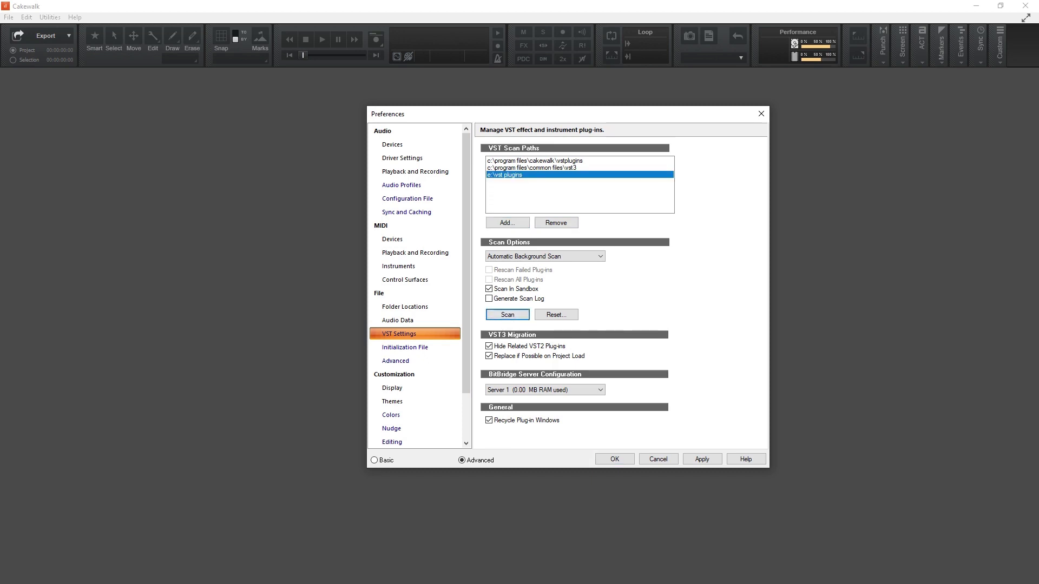
left_click(793, 279)
left_click(614, 459)
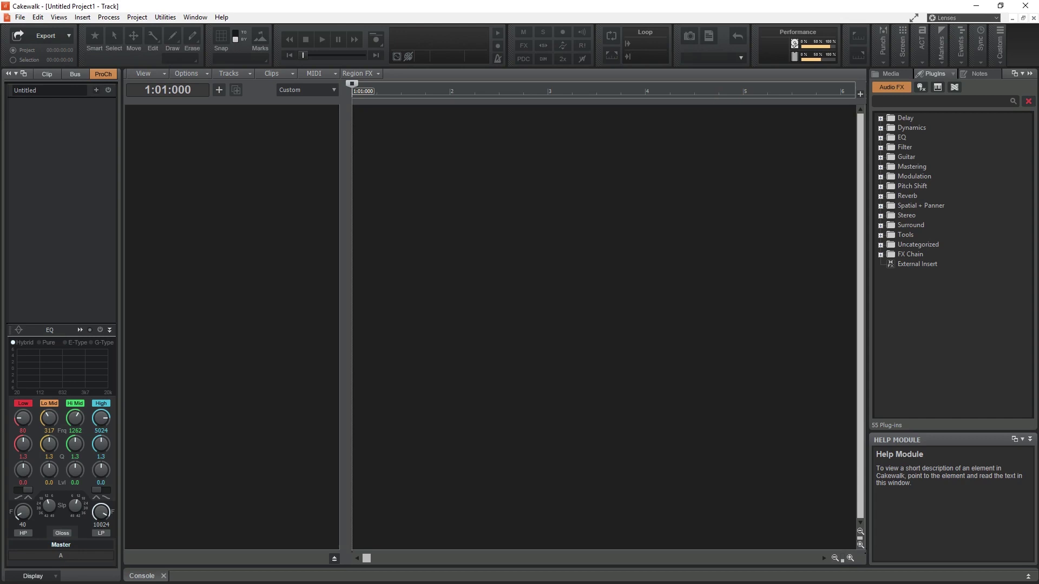
Insert a new audio track, enlarge it, and rename it Vocals.
right_click(139, 207)
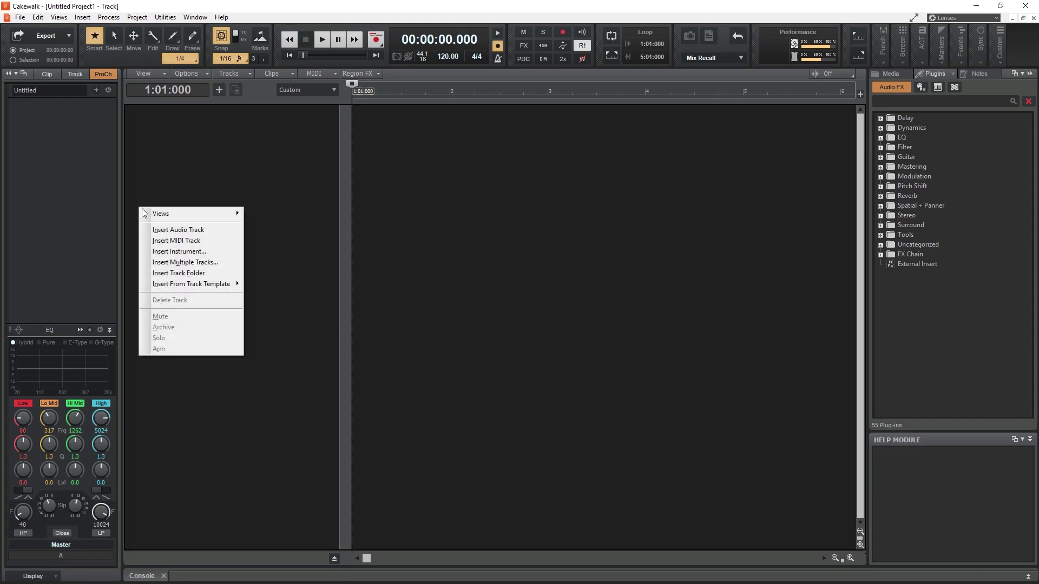
left_click(156, 229)
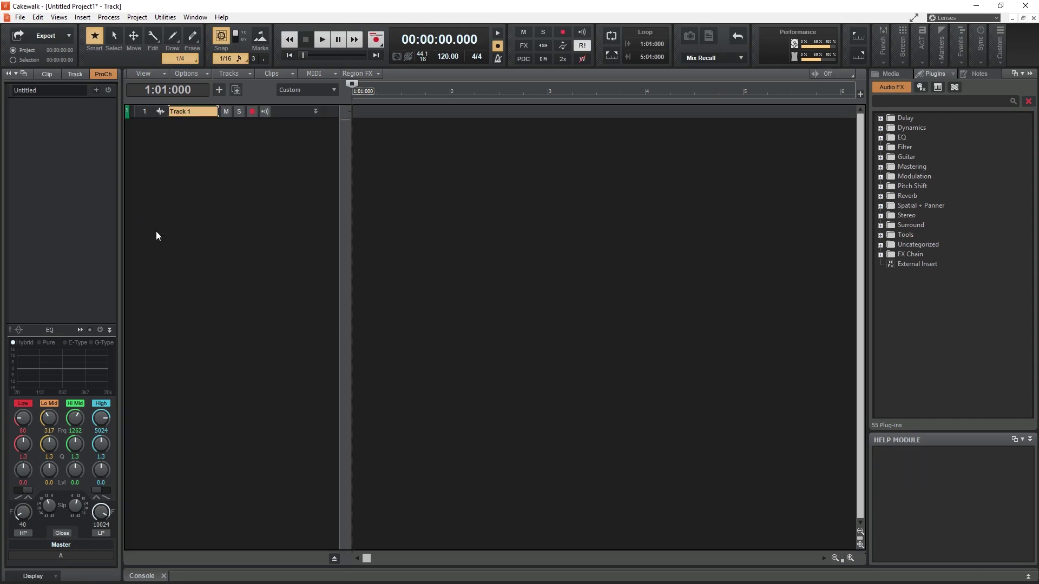
left_click_drag(194, 119, 186, 320)
double_click(191, 110)
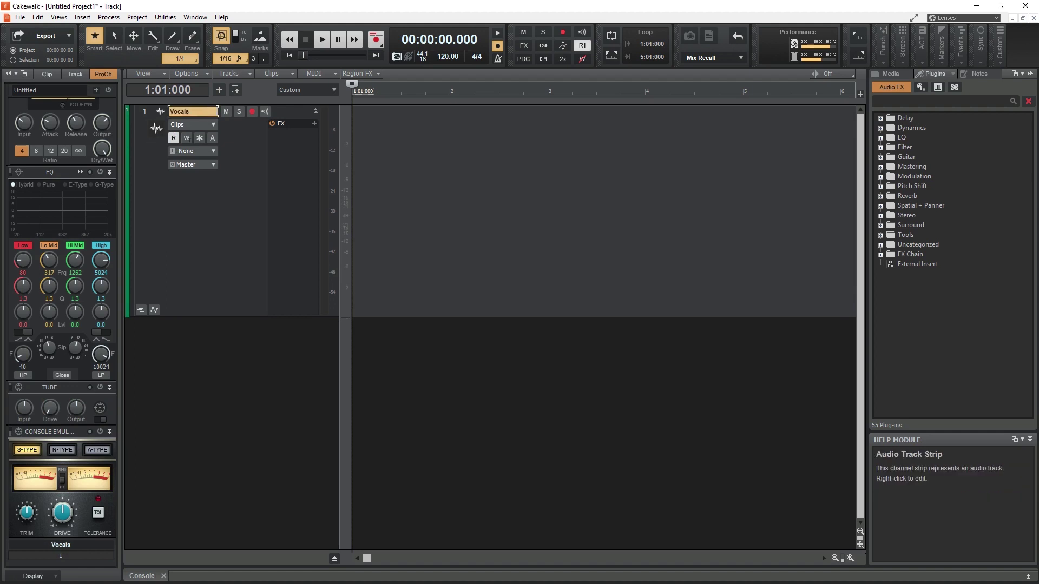
key("alt+3")
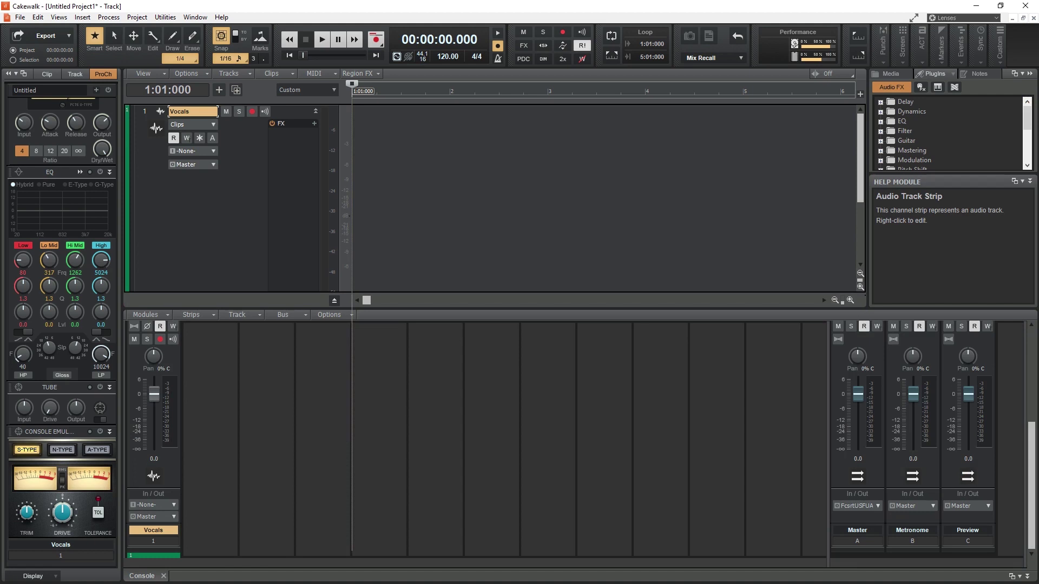
key("alt+3")
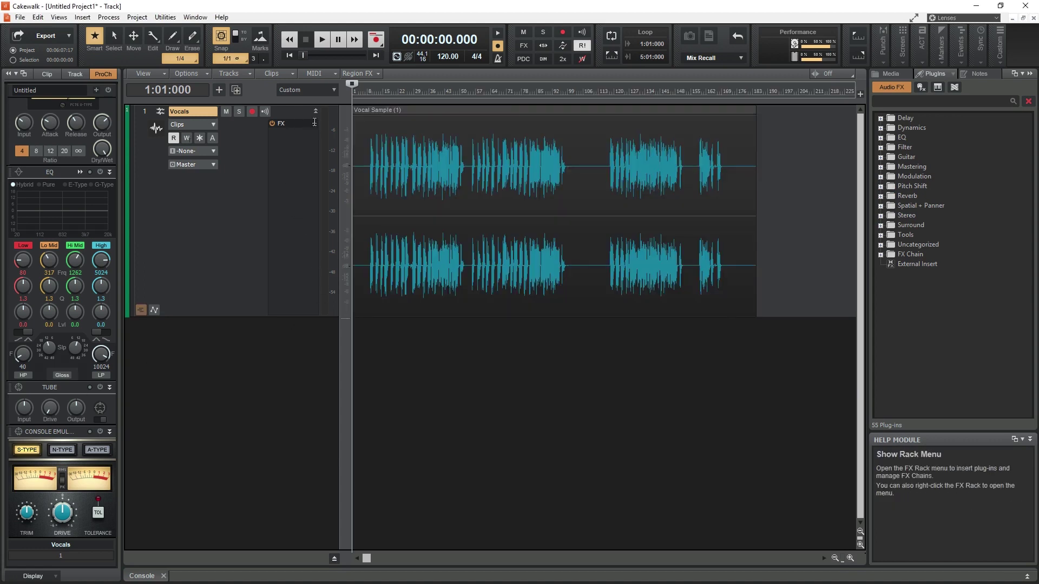
Insert GSnap from Audio FX > Uncategorized on the Vocals track and center its window.
left_click(313, 124)
mouse_move(352, 134)
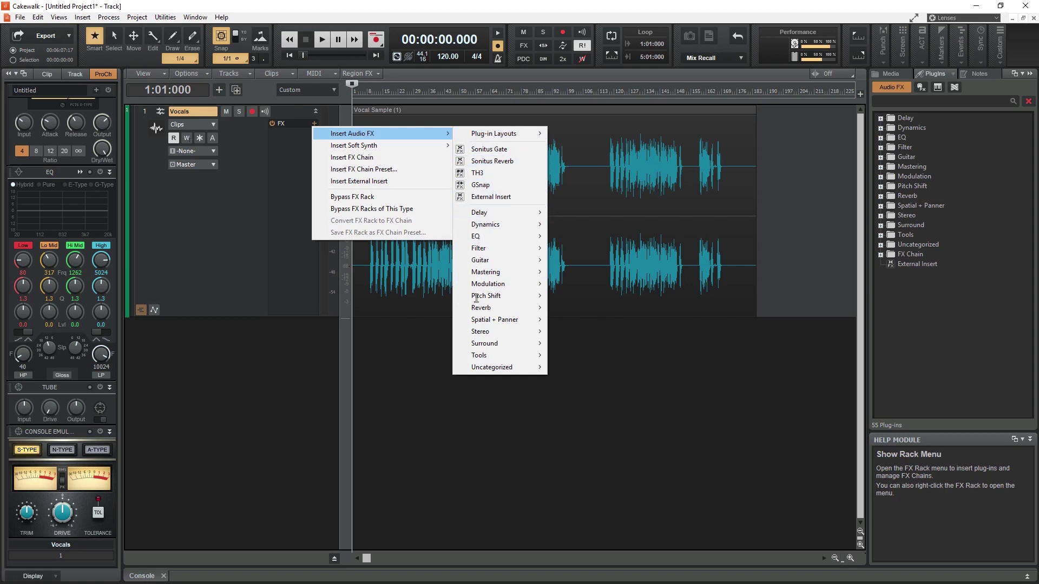
mouse_move(486, 370)
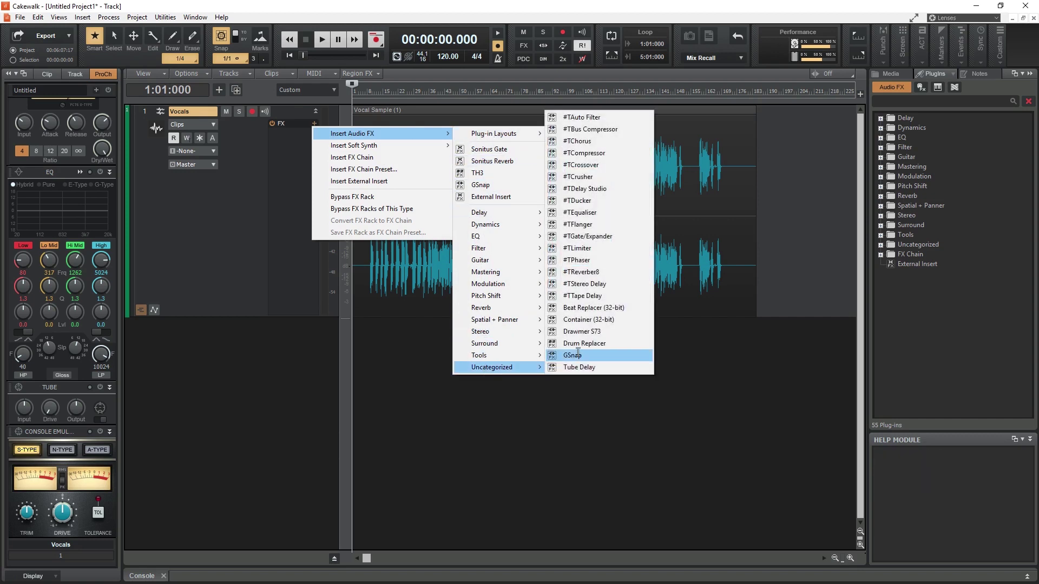
left_click(575, 355)
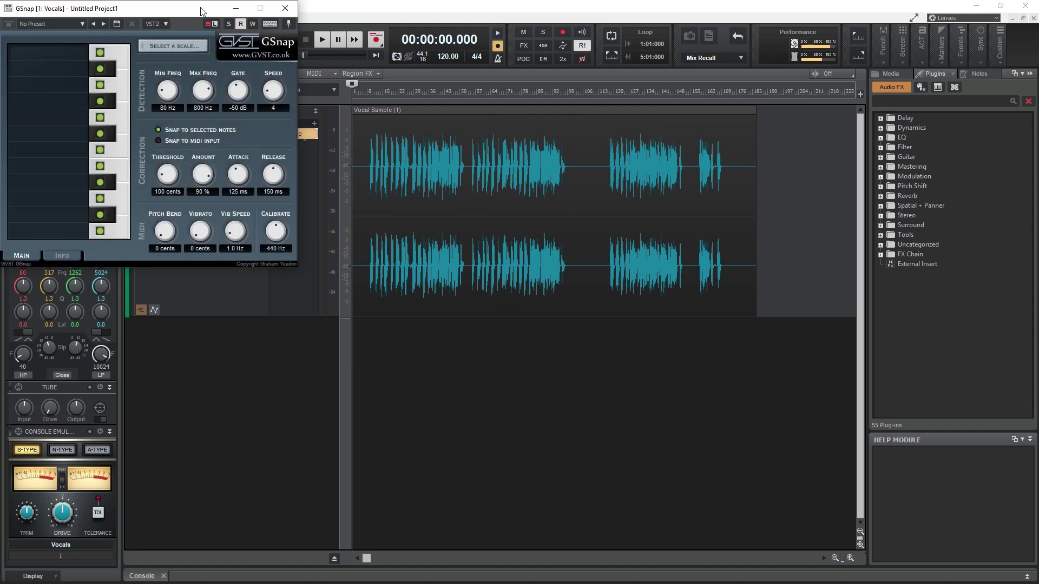
left_click_drag(200, 8, 272, 103)
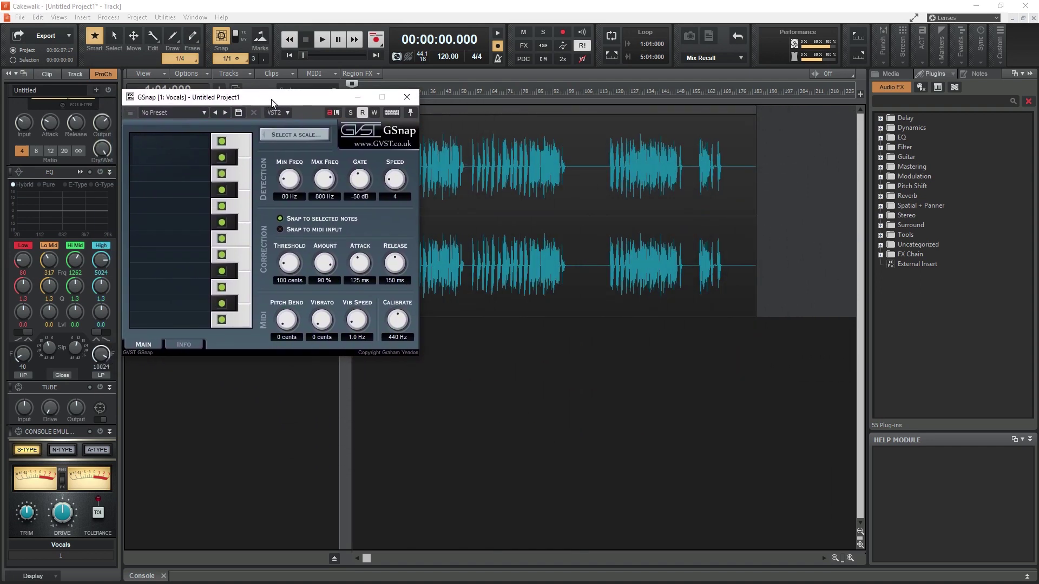
Play the vocal and set Min Freq 123 Hz, Max Freq 1029 Hz, Gate -58 dB, Speed 20.
key("space")
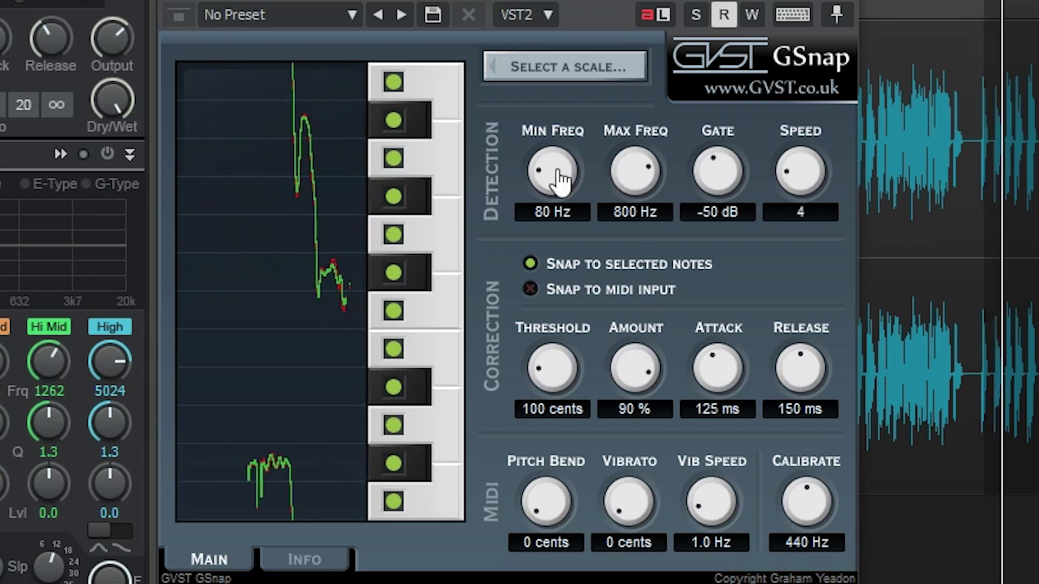
mouse_move(552, 172)
left_mouse_down()
mouse_move(524, 233)
mouse_move(505, 168)
mouse_move(471, 128)
mouse_move(535, 139)
mouse_move(551, 98)
mouse_move(527, 214)
mouse_move(528, 203)
left_mouse_up()
mouse_move(640, 170)
left_mouse_down()
mouse_move(628, 157)
mouse_move(631, 197)
mouse_move(631, 157)
mouse_move(644, 169)
left_mouse_up()
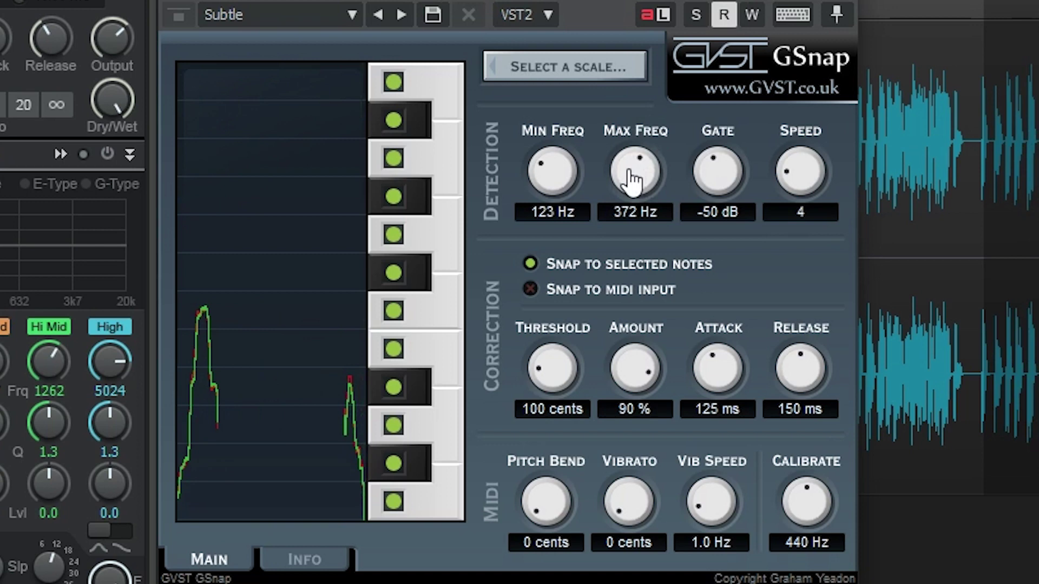
mouse_move(625, 210)
left_mouse_down()
mouse_move(636, 153)
mouse_move(710, 190)
mouse_move(706, 203)
left_mouse_up()
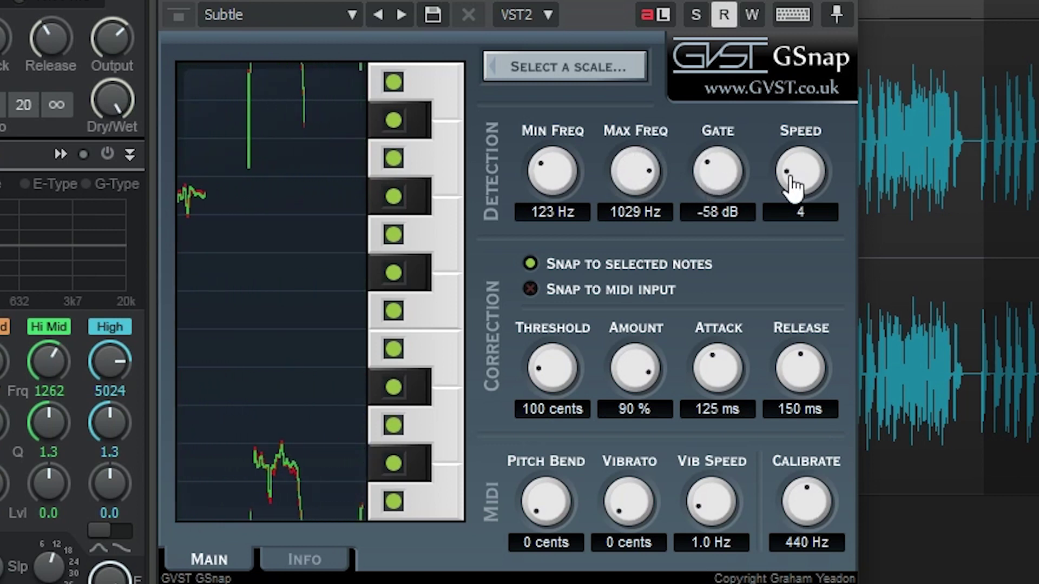
left_click_drag(793, 186, 795, 213)
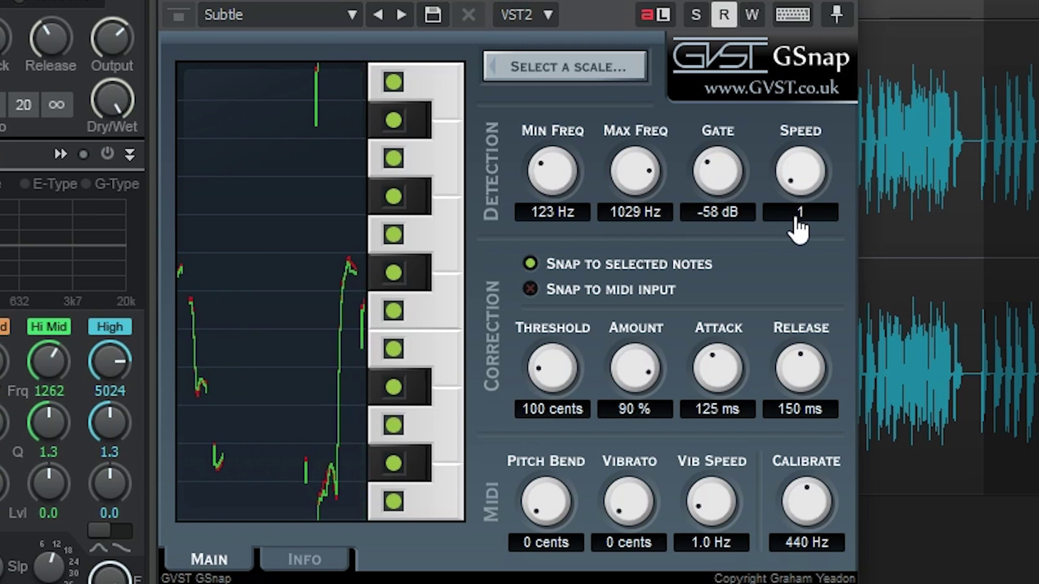
mouse_move(797, 222)
left_mouse_down()
mouse_move(795, 169)
mouse_move(837, 103)
left_mouse_up()
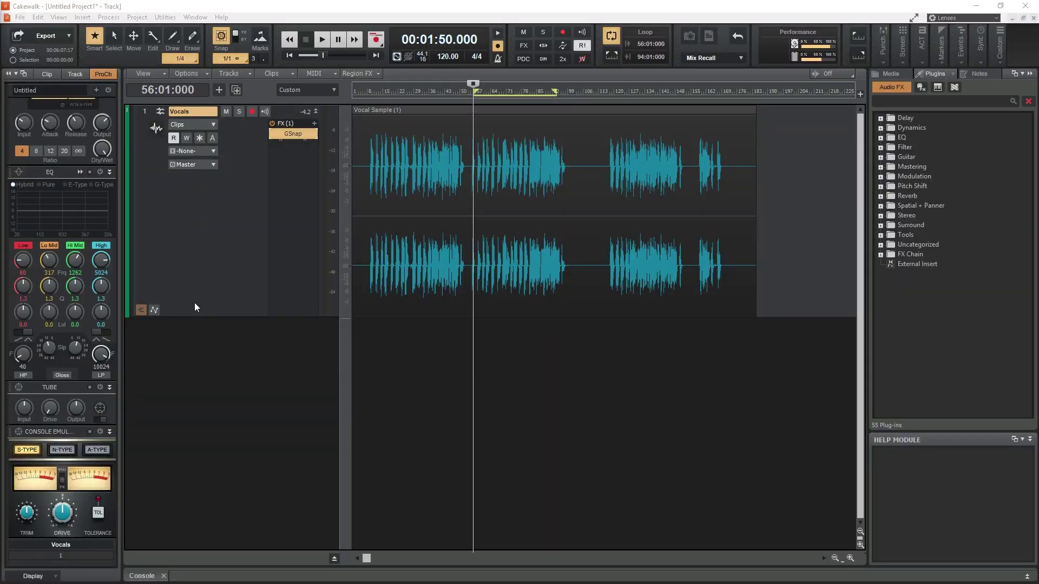
Add a GSnap MidiMode automation lane on Vocals and raise its envelope for one section.
left_click(154, 310)
left_click(191, 337)
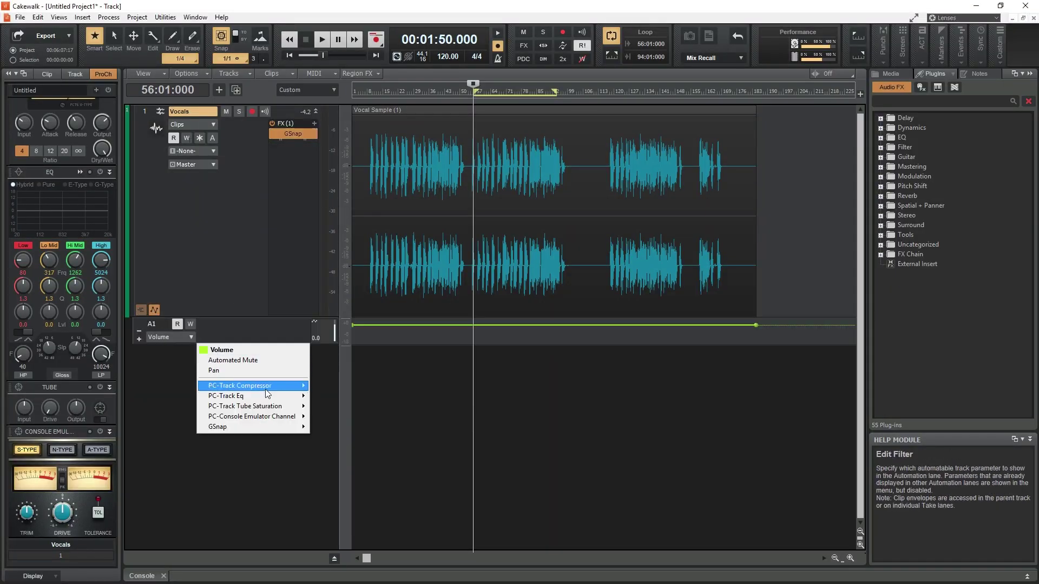
mouse_move(220, 424)
left_click(349, 152)
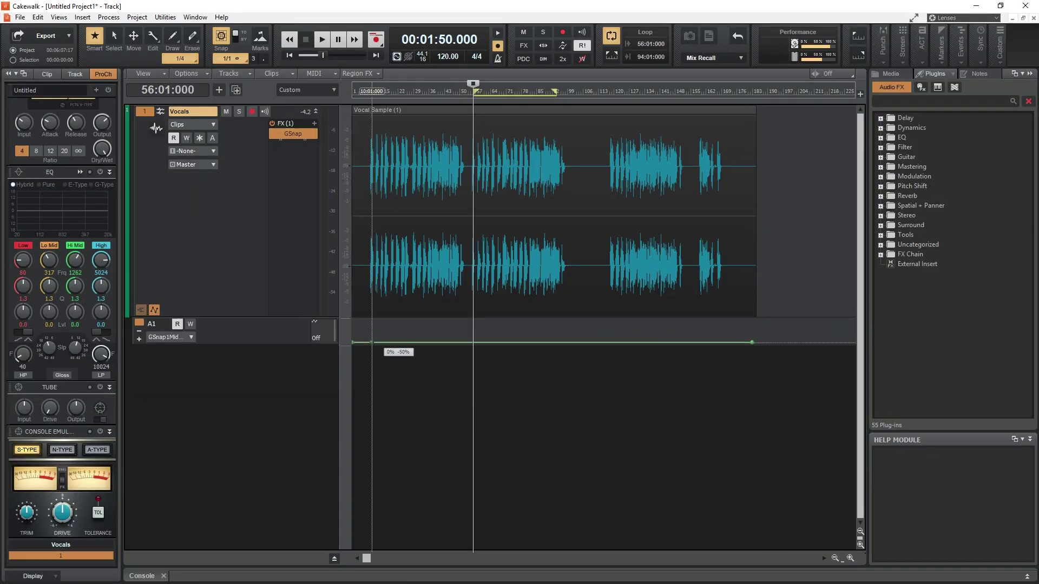
left_click_drag(373, 349, 445, 328)
right_click(447, 320)
left_click(463, 327)
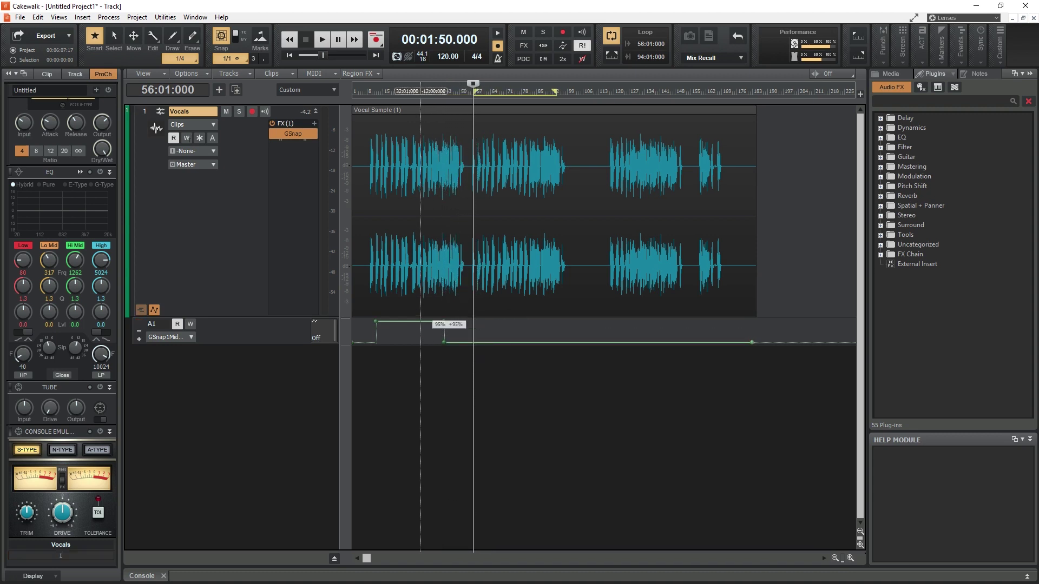
Play from bar 24 and bring up the GSnap window.
left_click(410, 93)
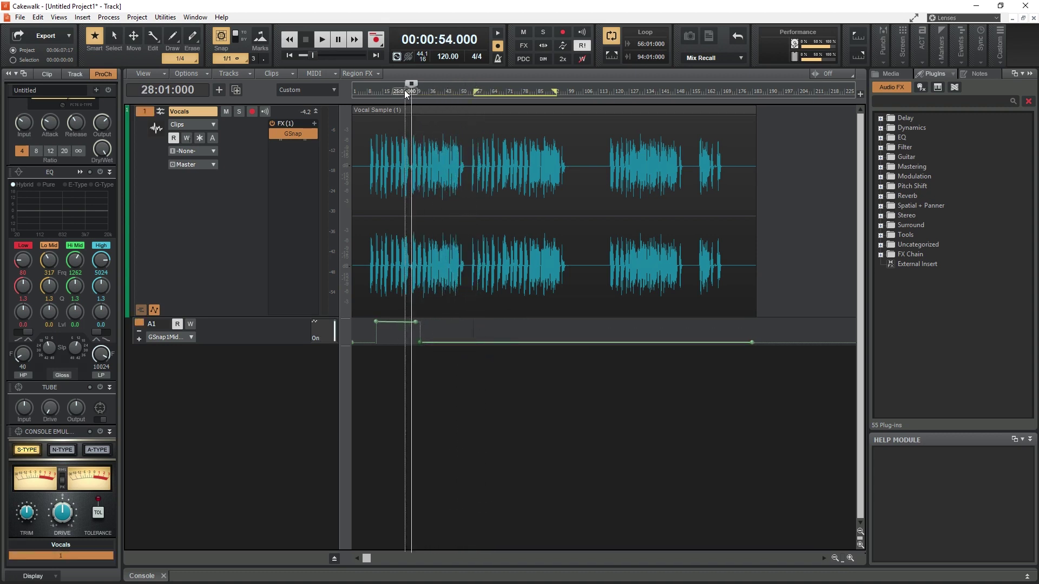
left_click(401, 89)
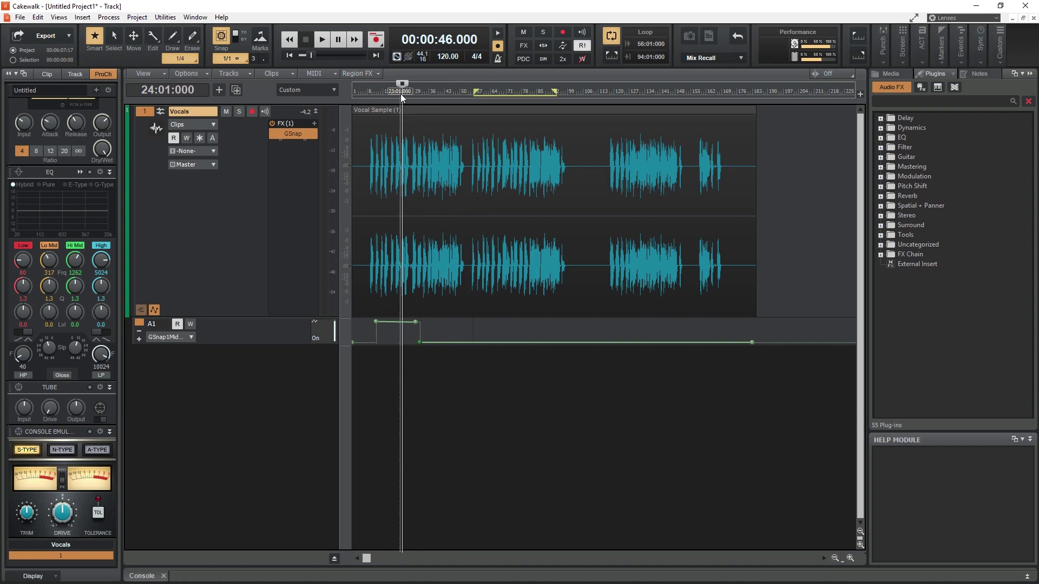
key("space")
double_click(296, 134)
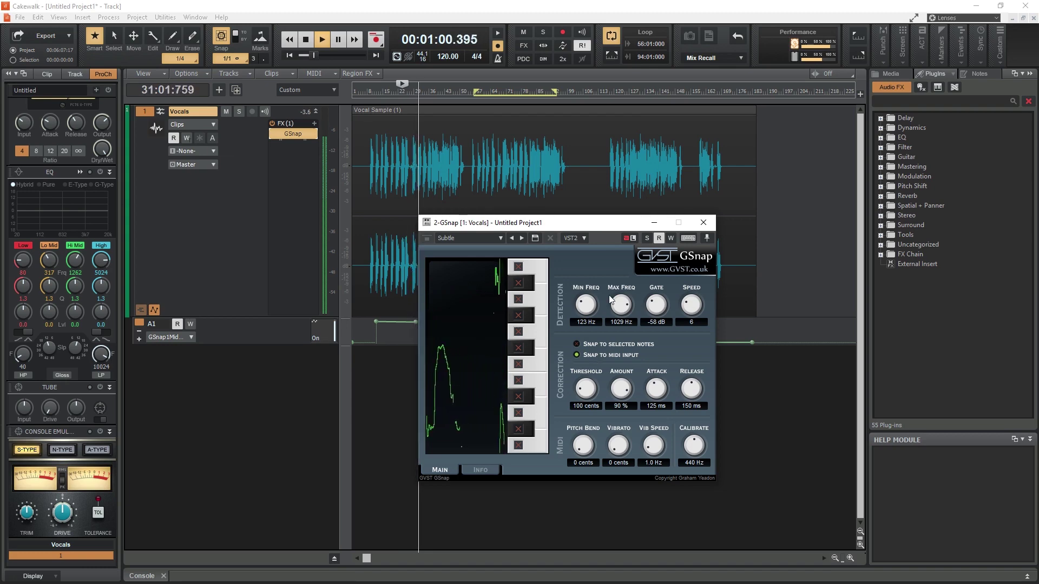
Switch correction to Snap to selected notes and choose the C# Major scale.
left_click(594, 344)
left_click_drag(614, 224, 650, 220)
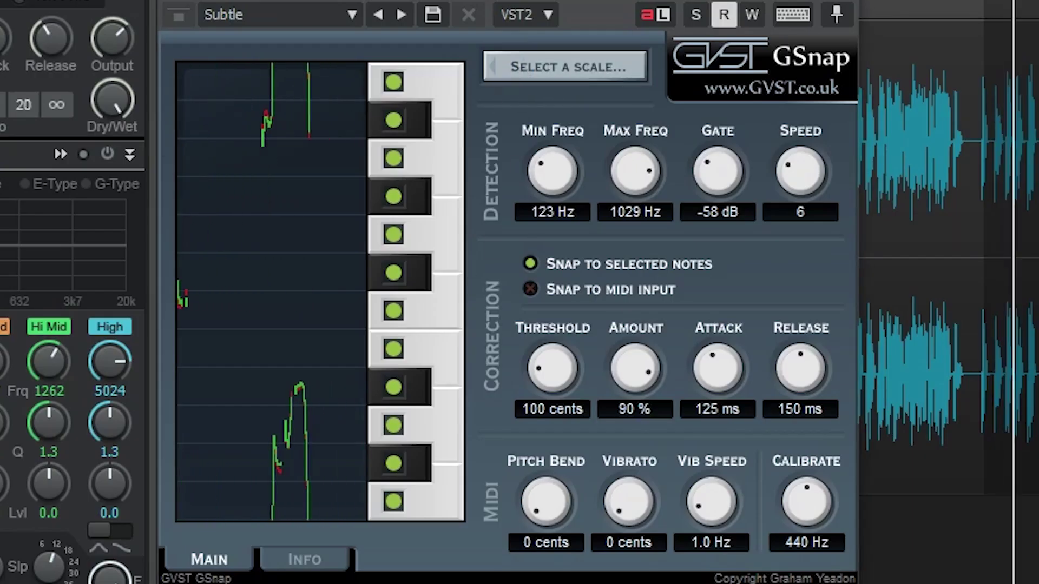
left_click(606, 256)
left_click(620, 353)
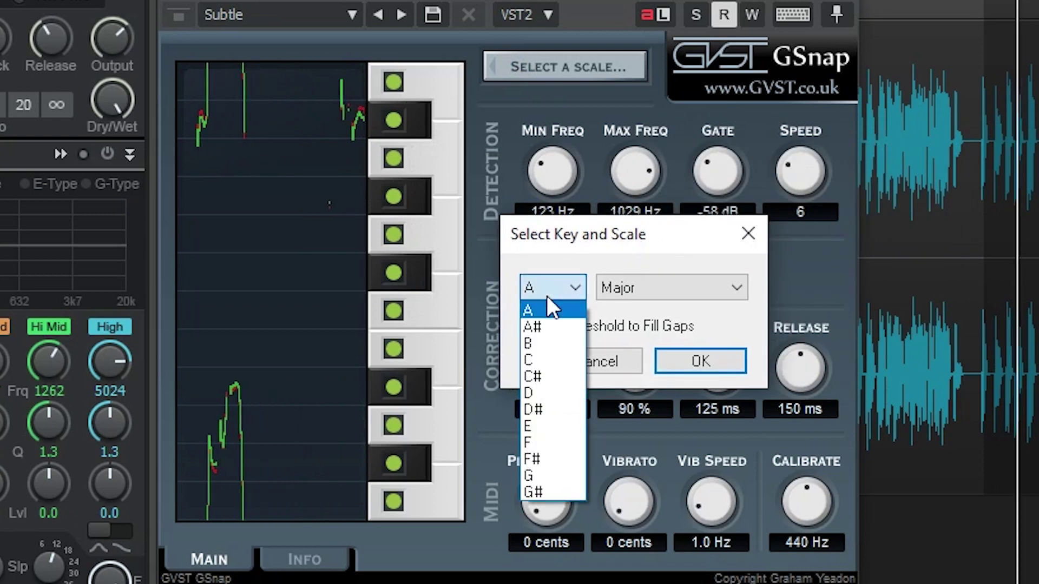
left_click(532, 376)
left_click(676, 362)
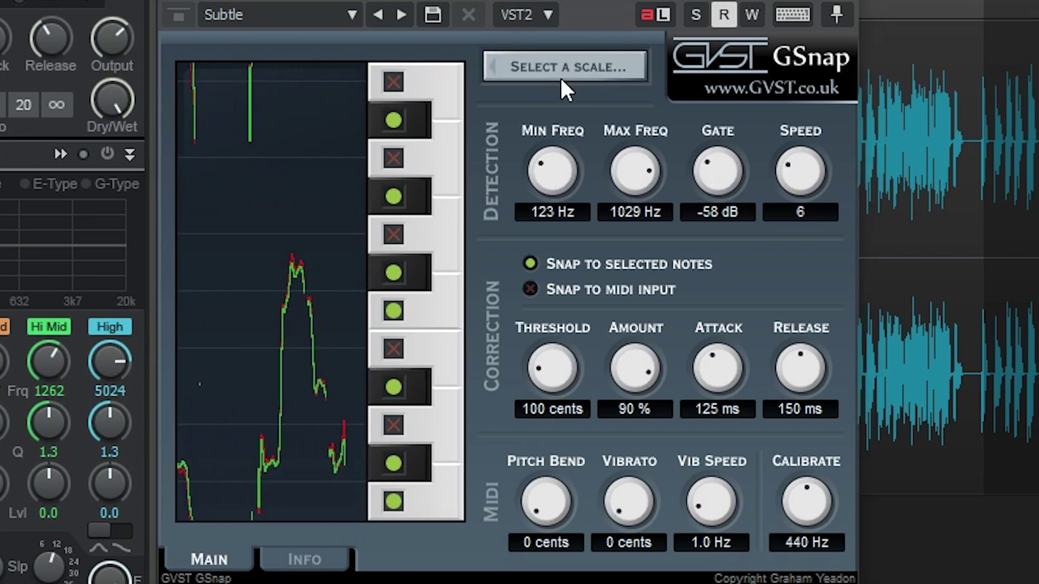
Toggle several sharp notes on GSnap's keyboard, then return to Snap to MIDI input.
left_click(394, 120)
left_click(393, 196)
left_click(393, 272)
left_click(389, 387)
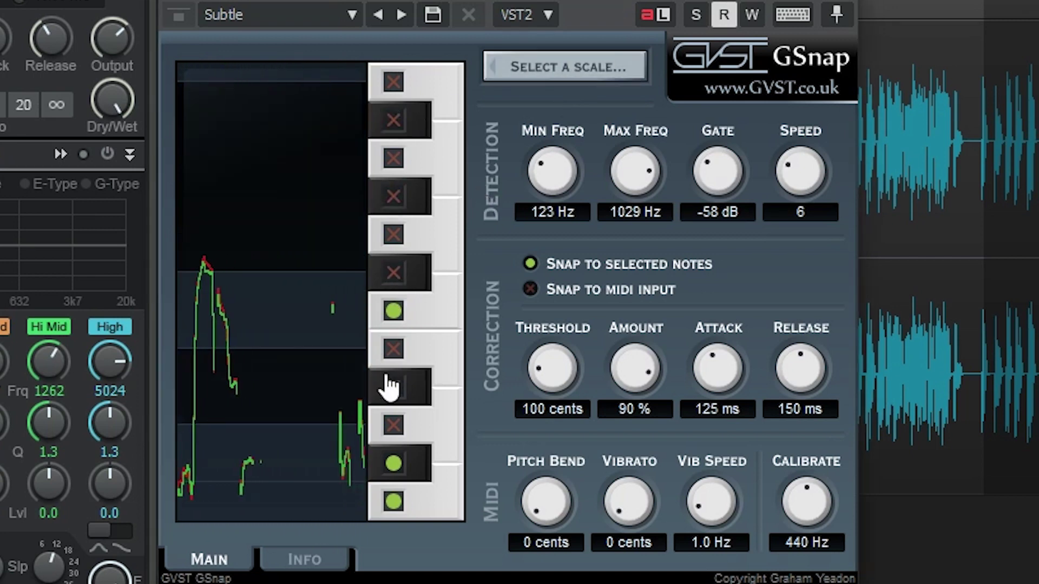
left_click(392, 190)
left_click(393, 120)
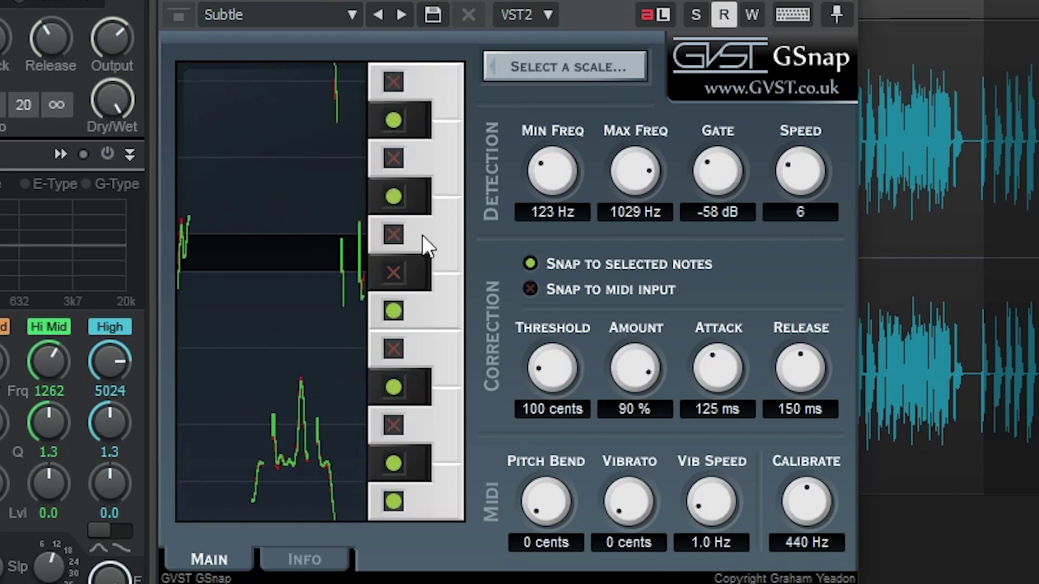
left_click(530, 290)
left_click_drag(581, 89, 313, 109)
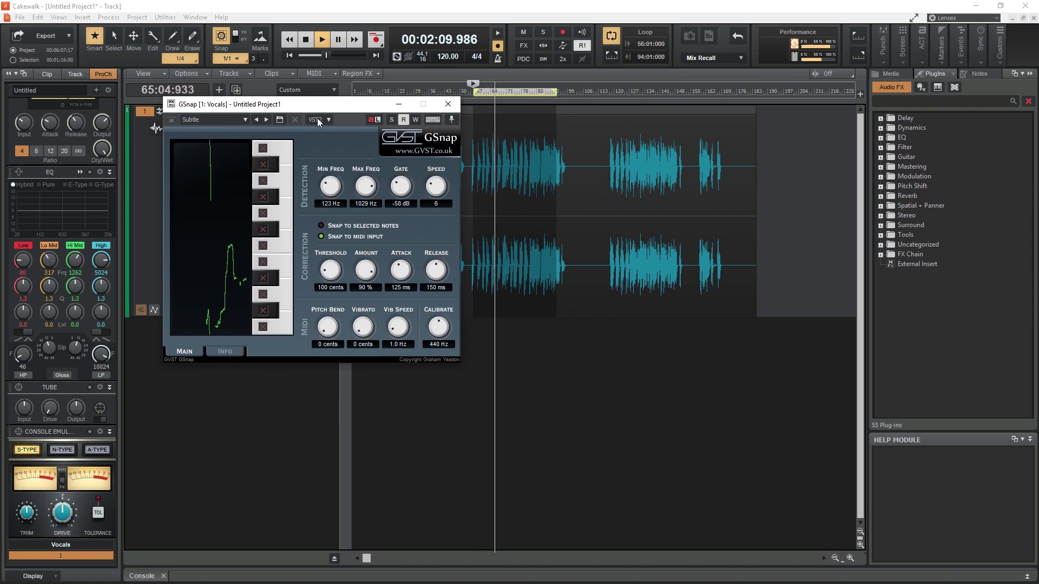
Enable MIDI Input for GSnap from its VST2 menu.
left_click(318, 120)
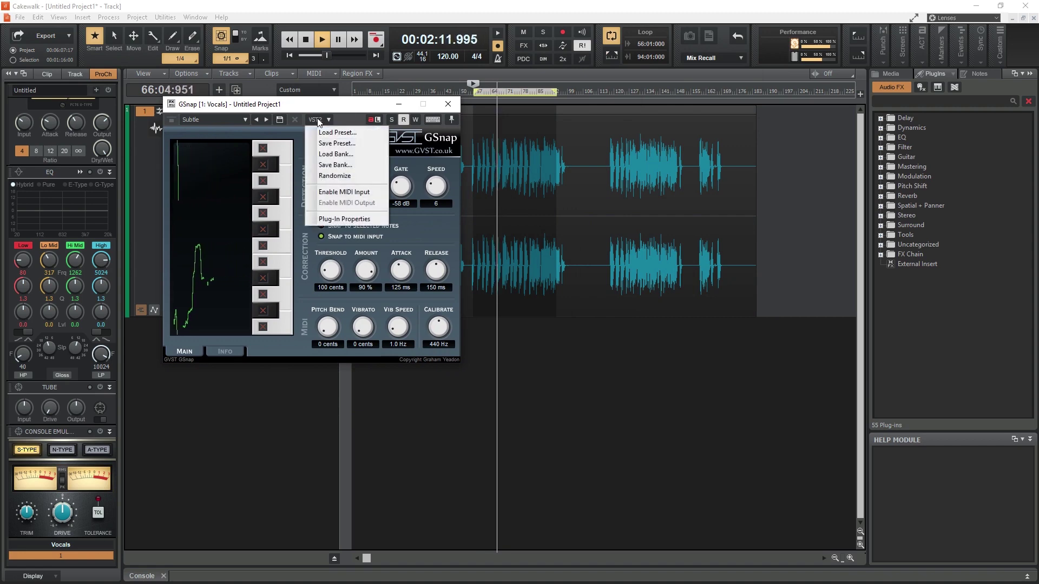
left_click(346, 192)
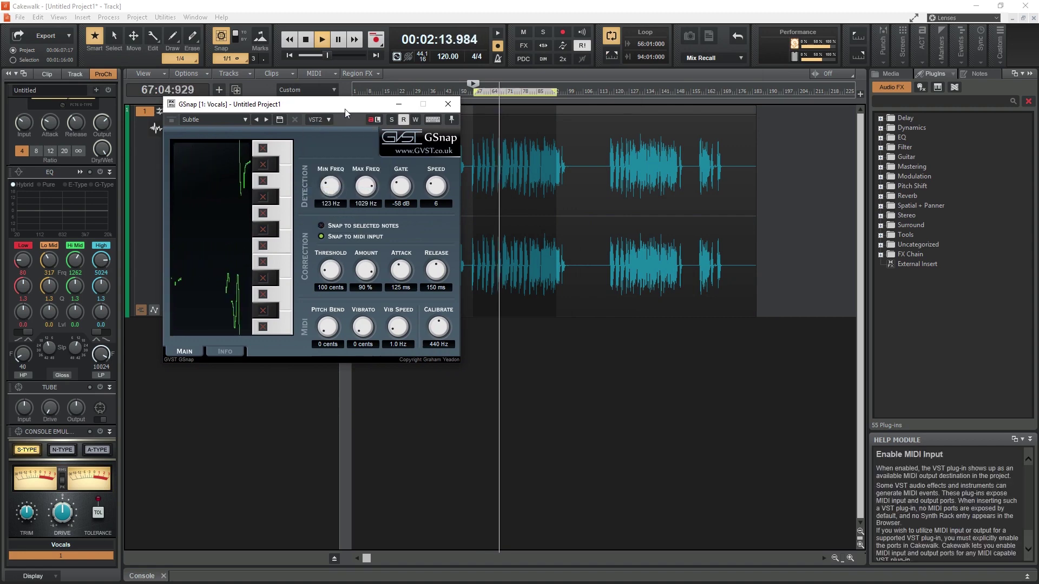
left_click_drag(345, 108, 679, 100)
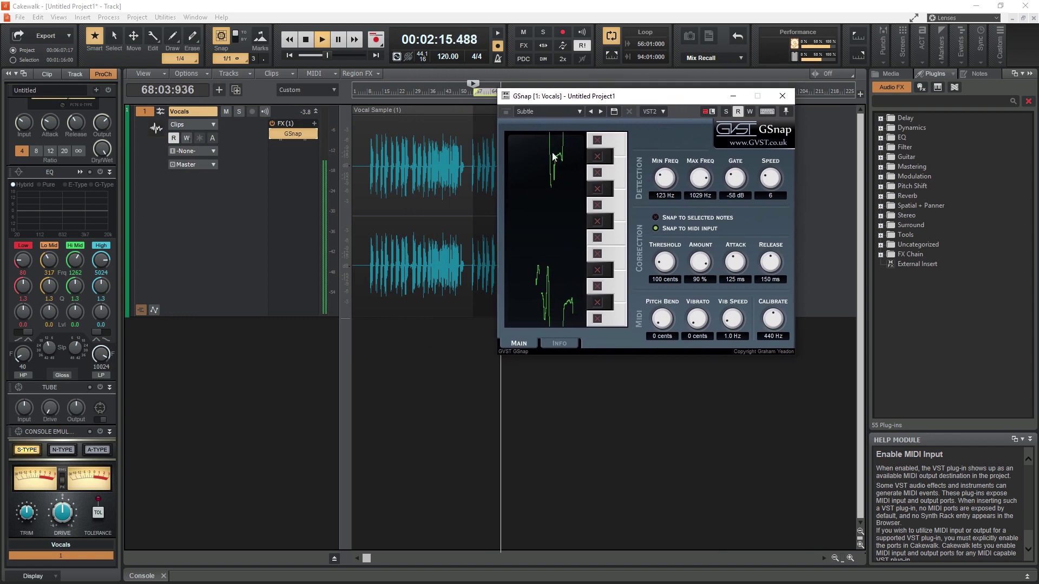
Insert MIDI Track 2 below Vocals and enlarge it to show its settings.
right_click(225, 350)
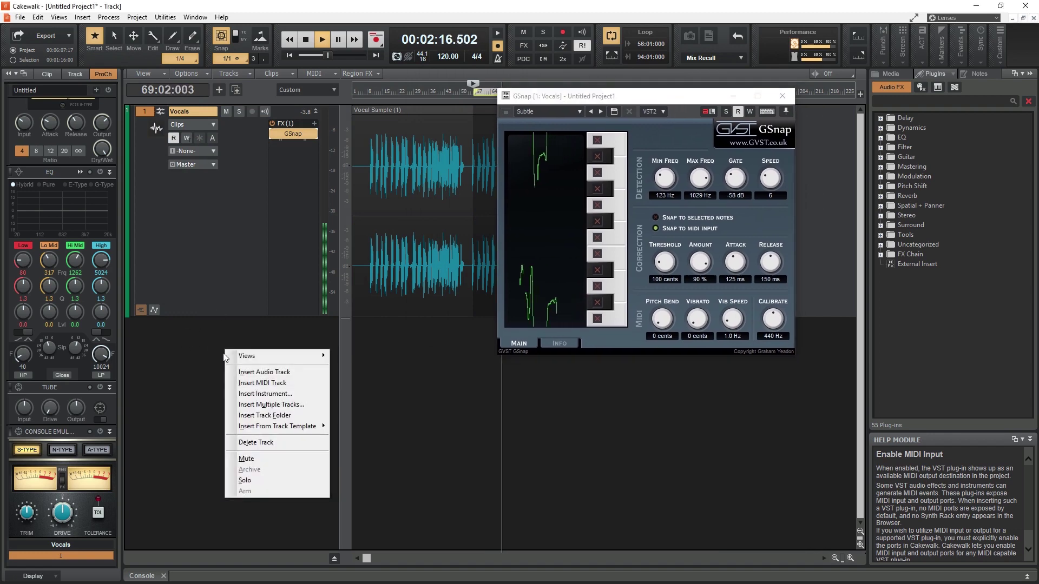
left_click(258, 383)
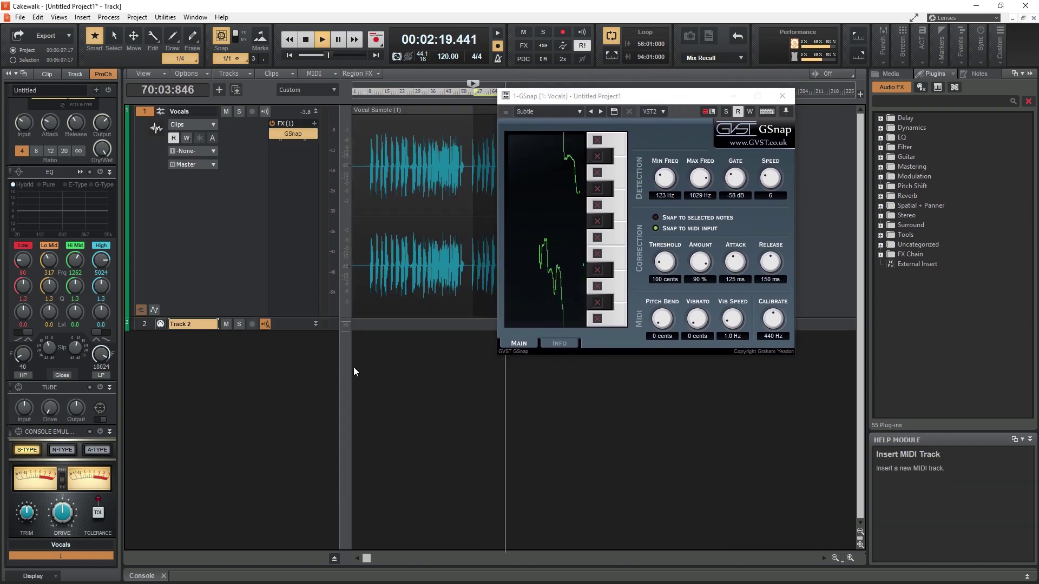
left_click_drag(301, 330, 203, 480)
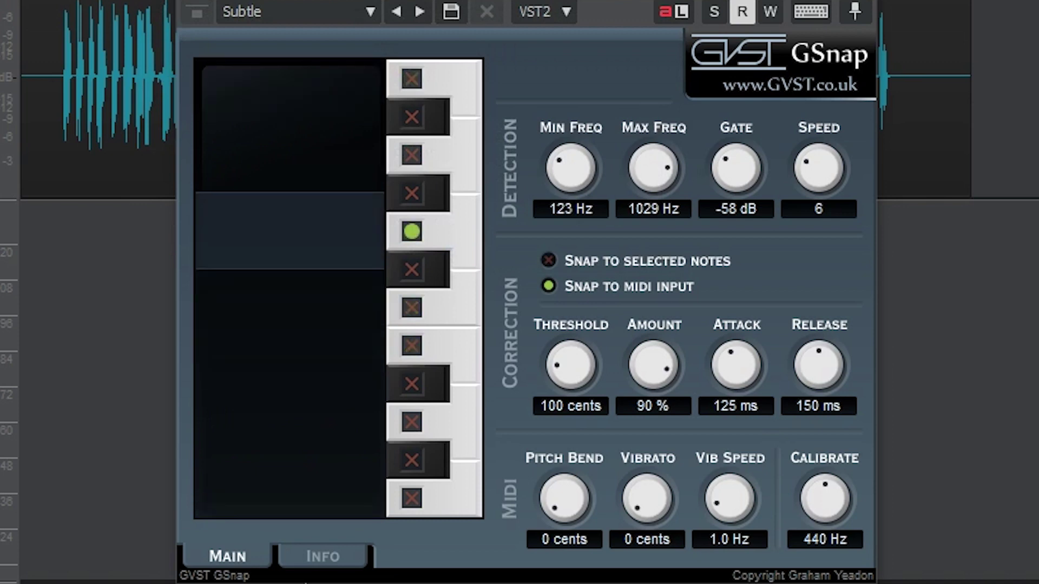
Restart playback, adjust the correction Threshold, and raise Amount to 100%.
key("space")
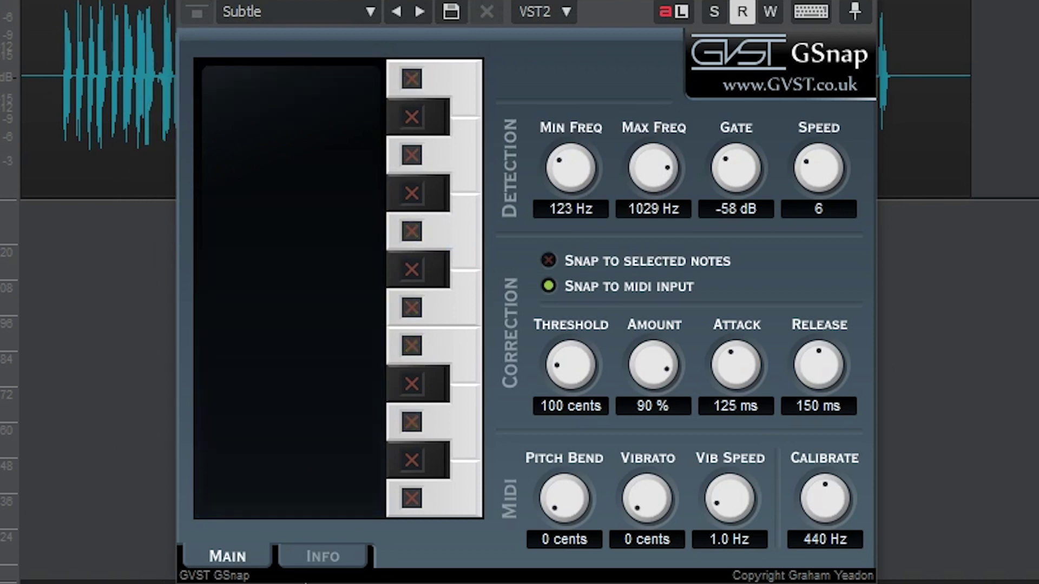
key("space")
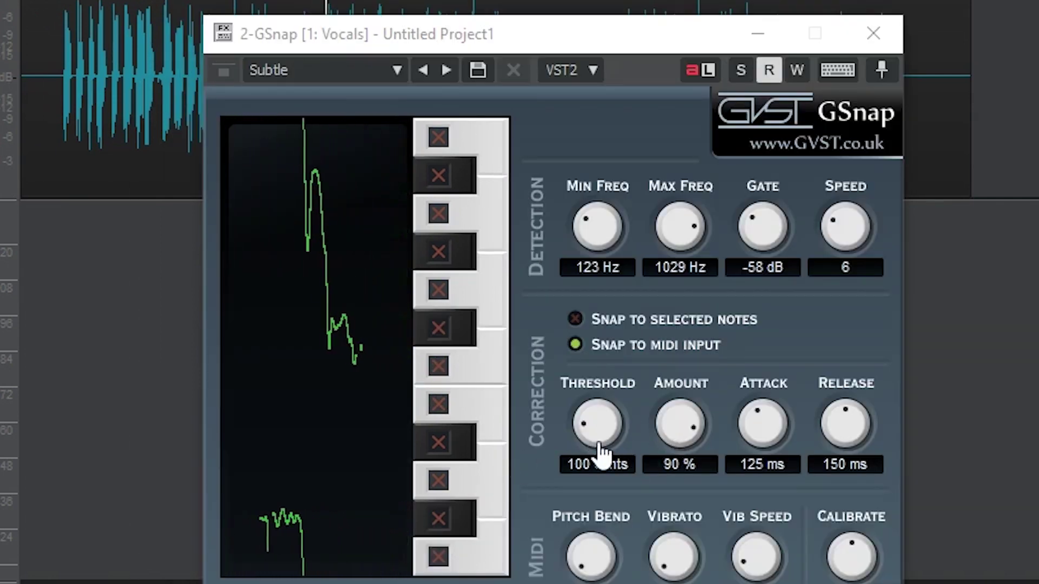
mouse_move(600, 450)
left_mouse_down()
mouse_move(594, 357)
mouse_move(541, 473)
mouse_move(554, 456)
left_mouse_up()
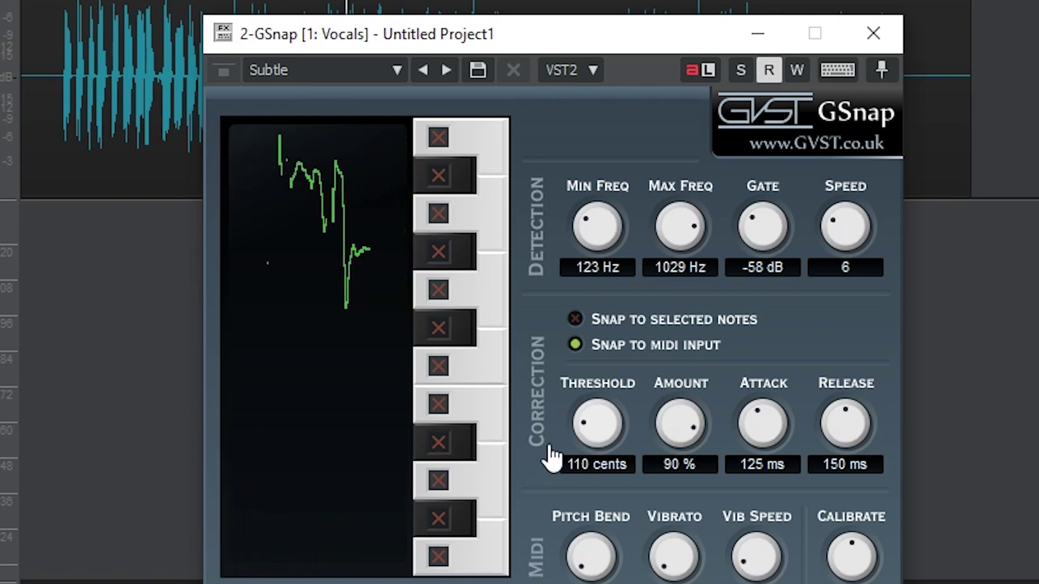
left_click_drag(677, 424, 679, 400)
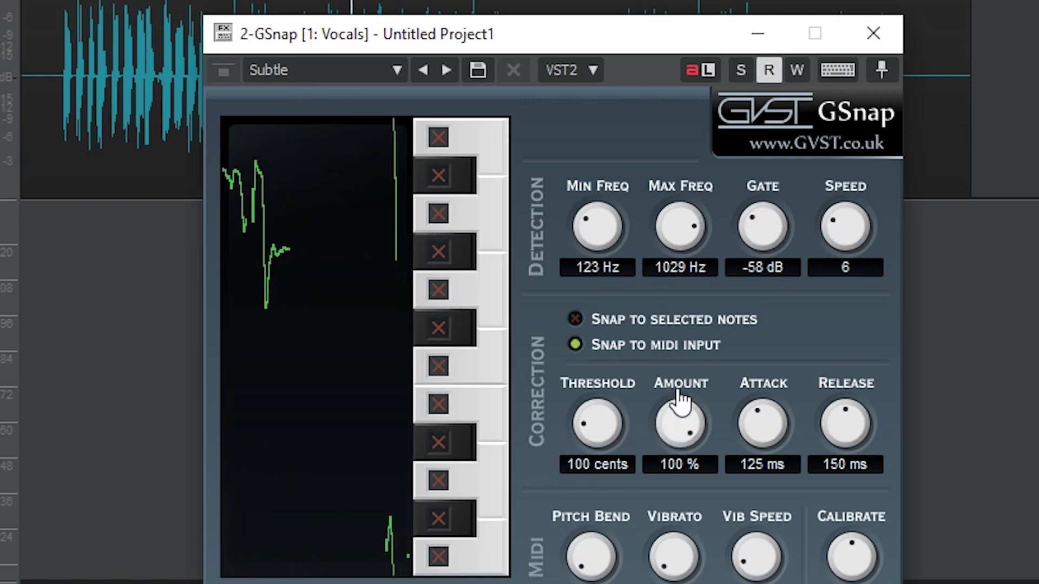
Switch to Snap to selected notes with 1 ms Attack and about 52 ms Release.
mouse_move(737, 434)
left_mouse_down()
mouse_move(733, 487)
mouse_move(728, 479)
left_mouse_up()
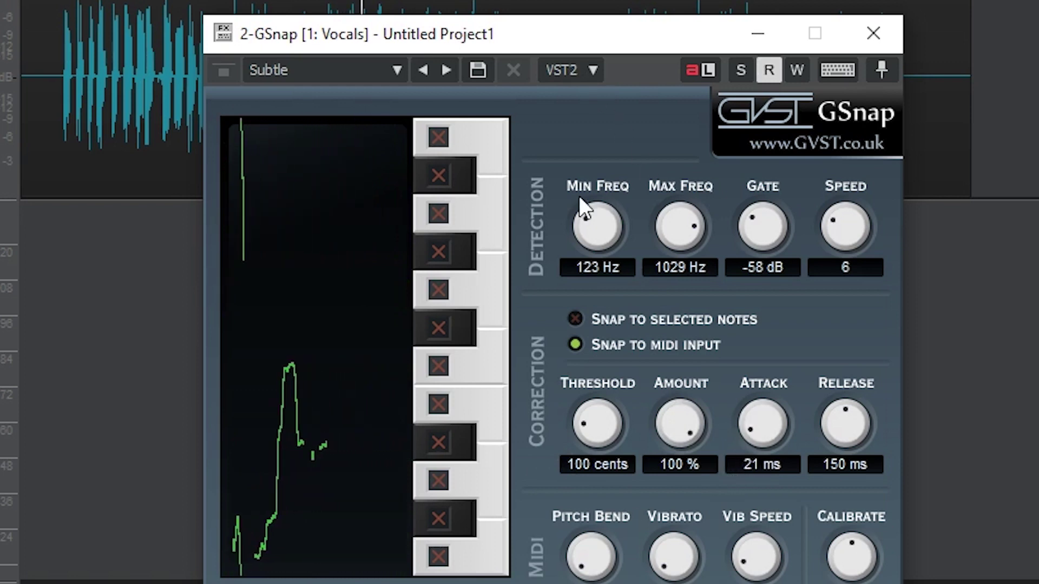
left_click(590, 321)
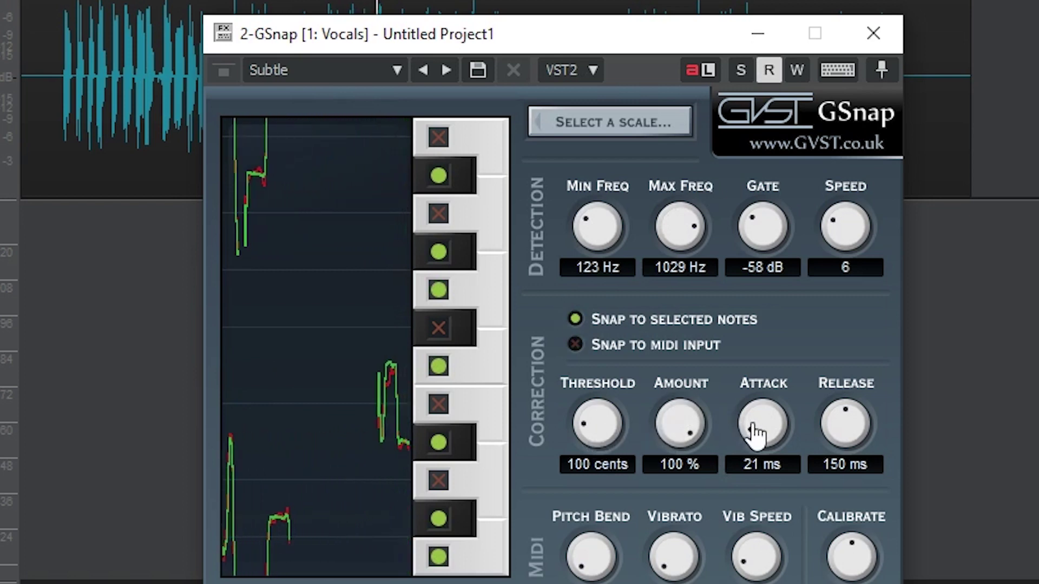
left_click_drag(754, 431, 759, 432)
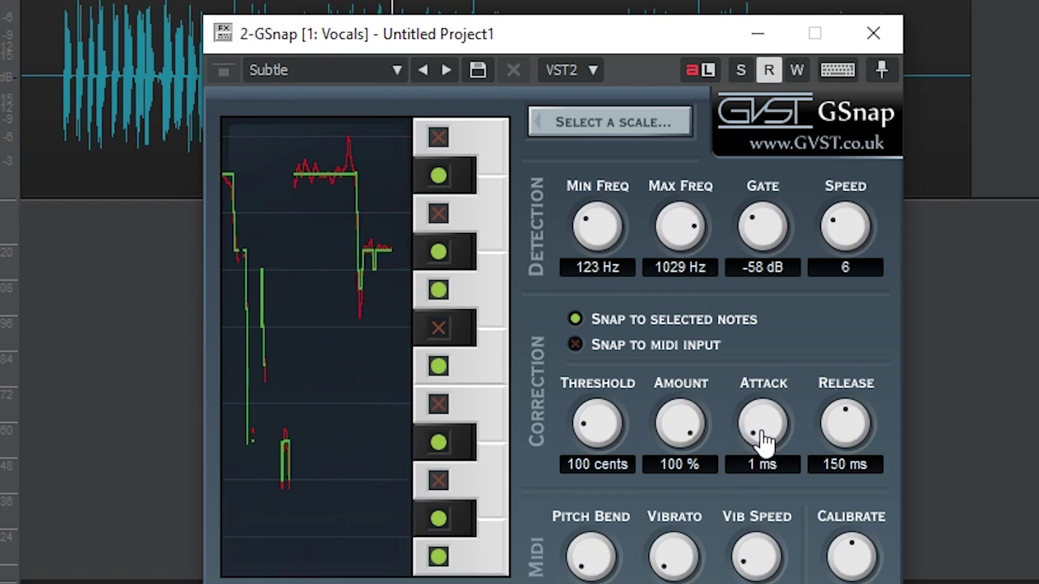
left_click_drag(843, 427, 834, 457)
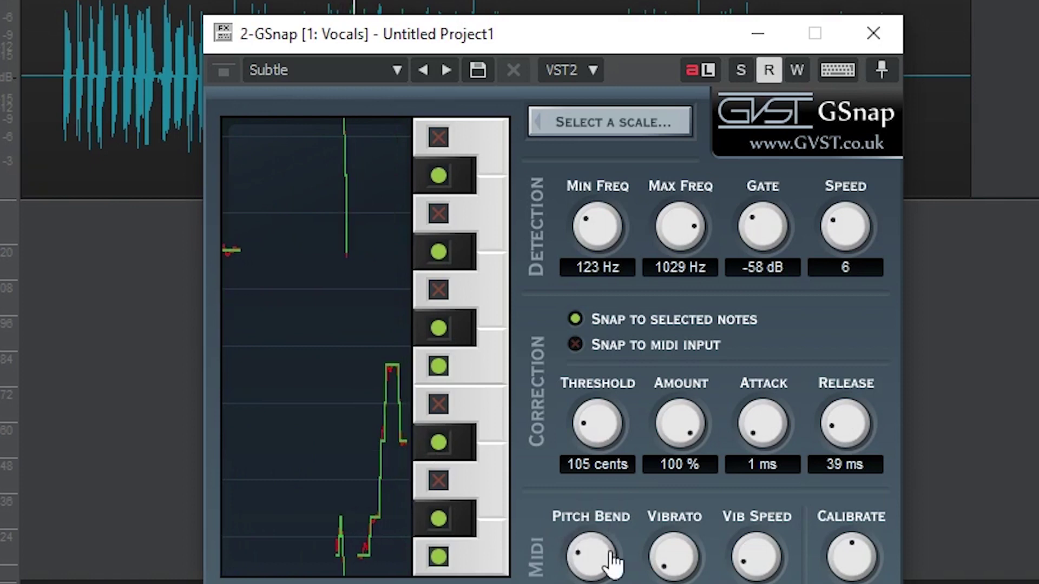
Raise GSnap's Vibrato knob slightly, keeping Threshold at 105 cents and Release at 39 ms.
left_click_drag(674, 552, 678, 516)
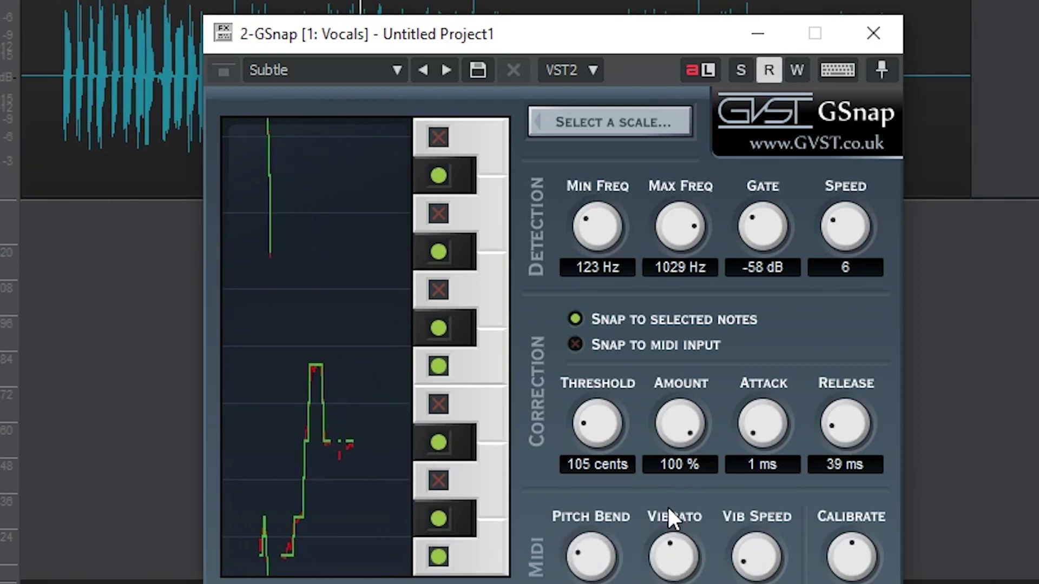